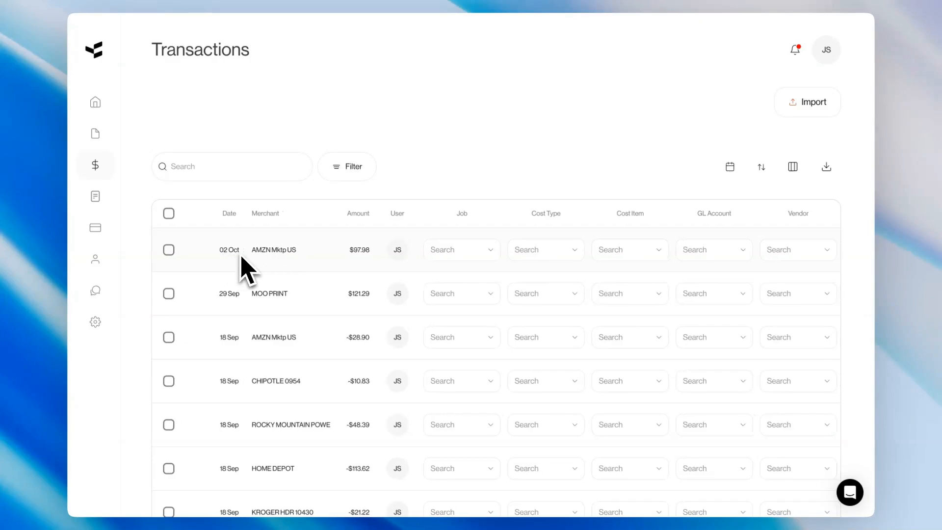
Step: Examine the transactions table's columns, from date and merchant through the coding fields to the missing-info indicators and status
scroll(240, 260, right, 3)
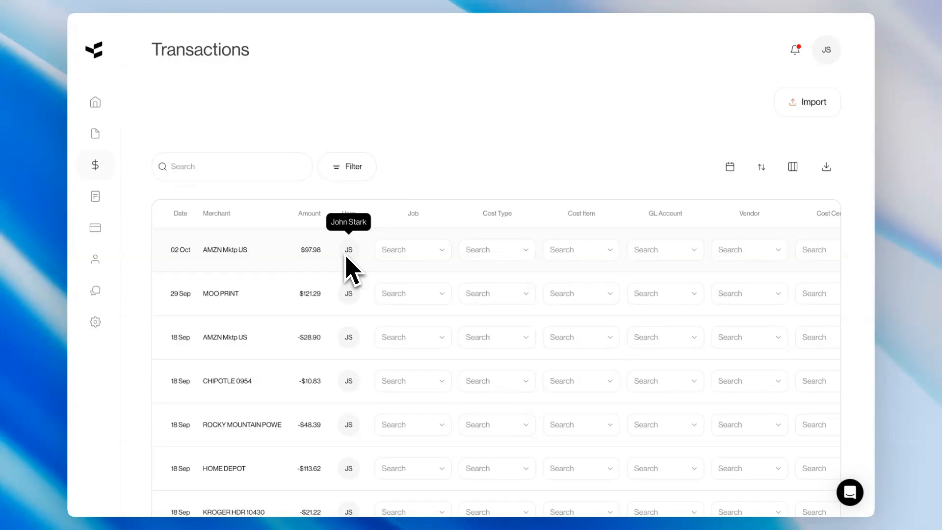
scroll(346, 265, right, 5)
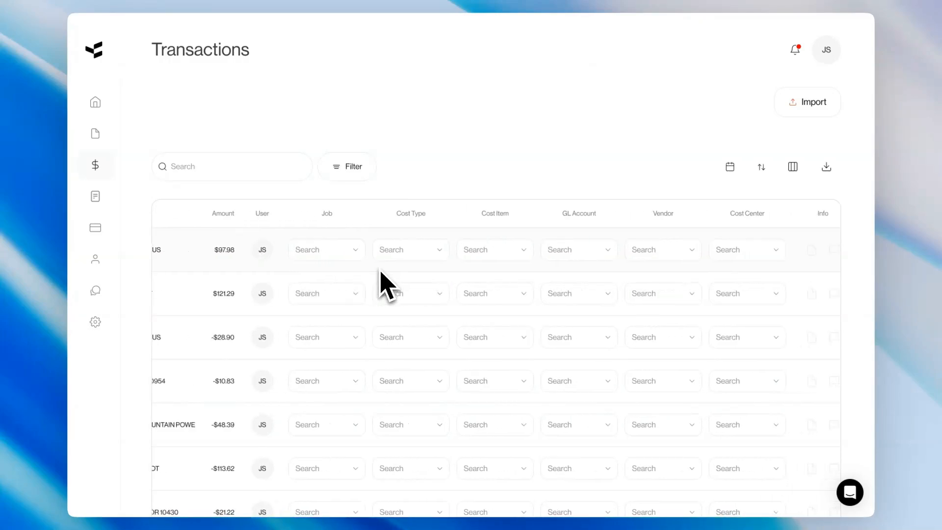
scroll(388, 287, right, 5)
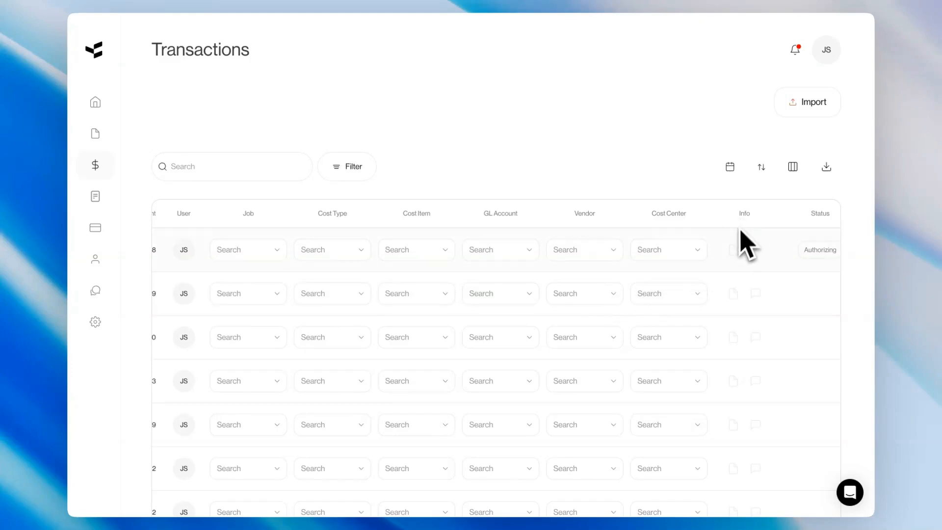
mouse_move(737, 261)
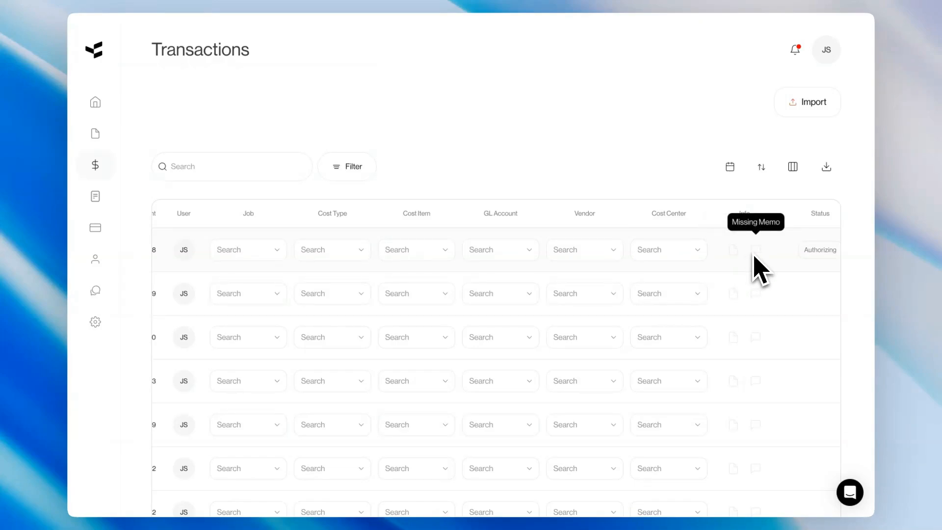
scroll(368, 284, left, 5)
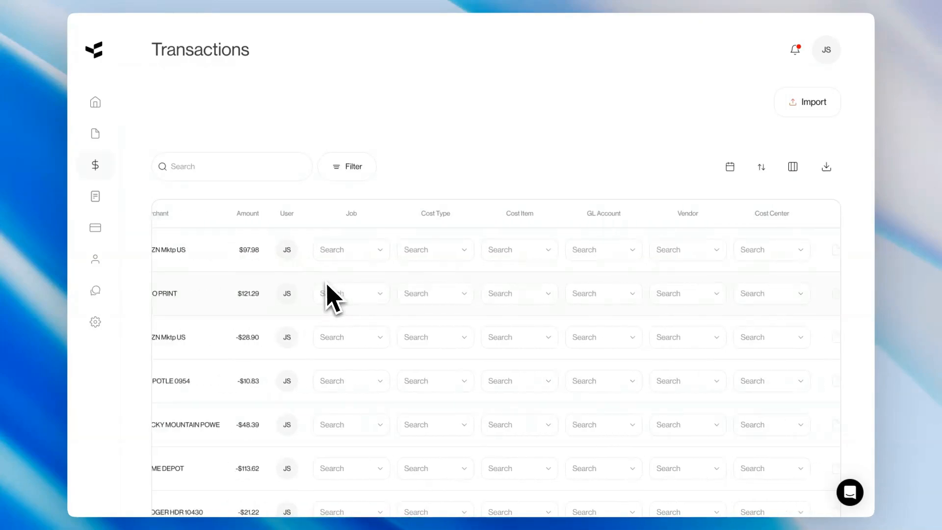
scroll(343, 282, left, 2)
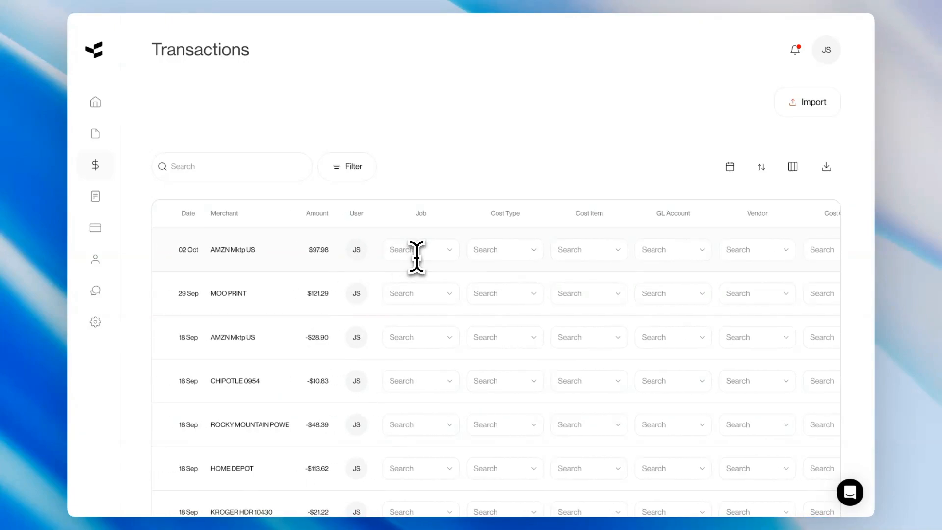
Step: Assign the 02 Oct AMZN Mktp US transaction to the job 1003-Whispering Pines Residential Estates
click(416, 250)
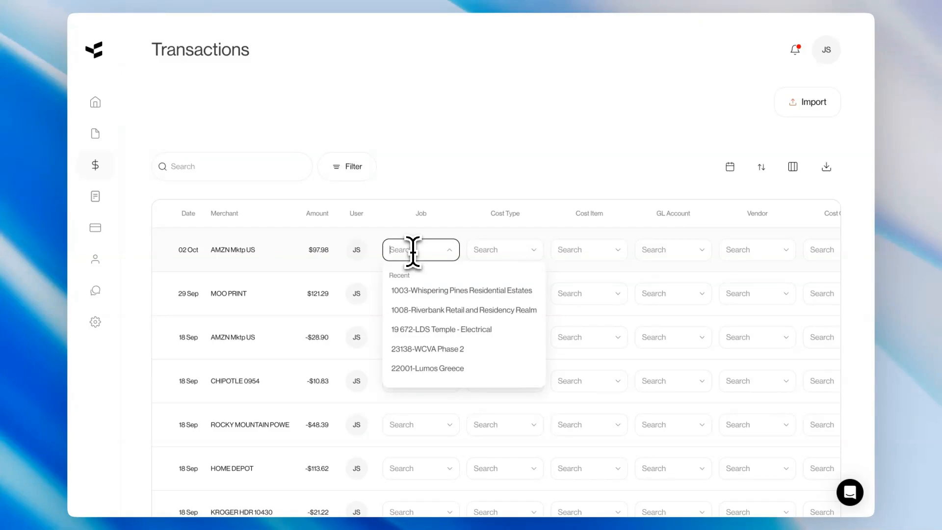
text(whi)
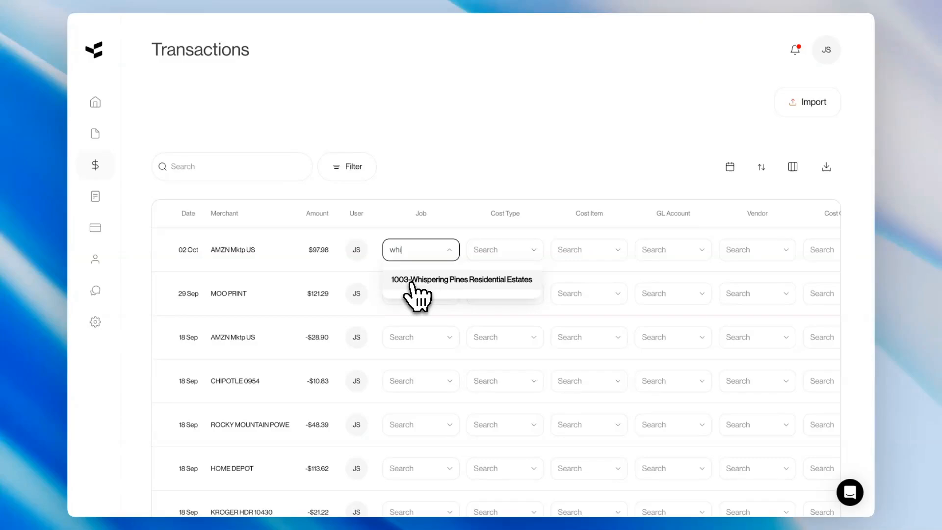
click(412, 283)
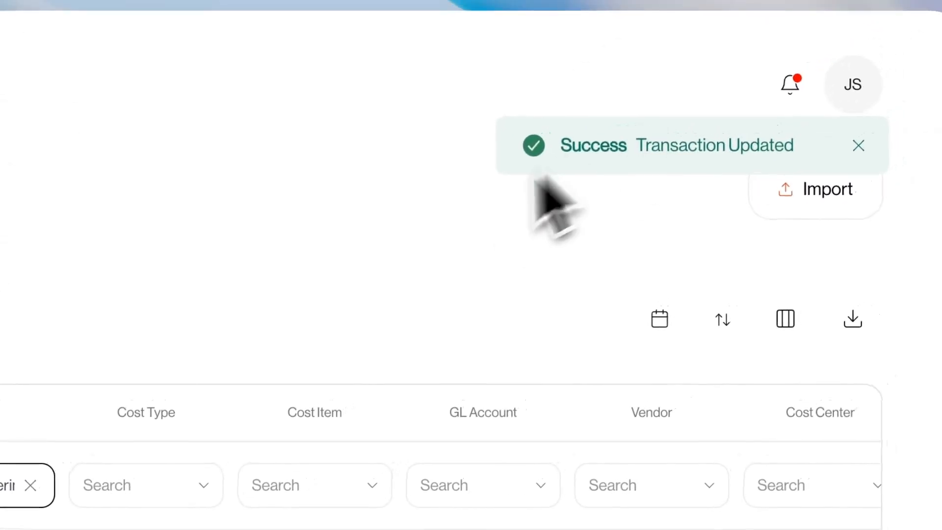
Step: Set the 02 Oct AMZN Mktp US transaction's cost type to M-Materials and its cost item to 117-Safety and Security
click(138, 485)
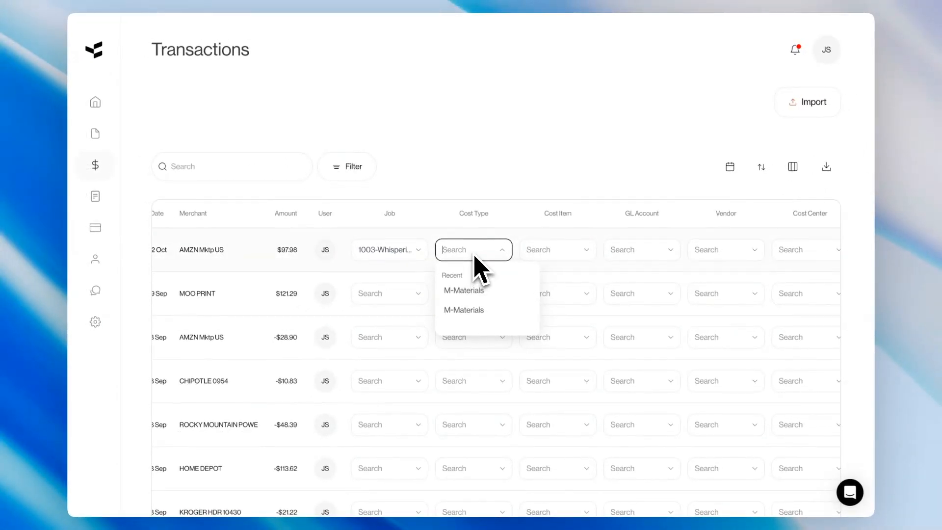
text(mat)
click(469, 275)
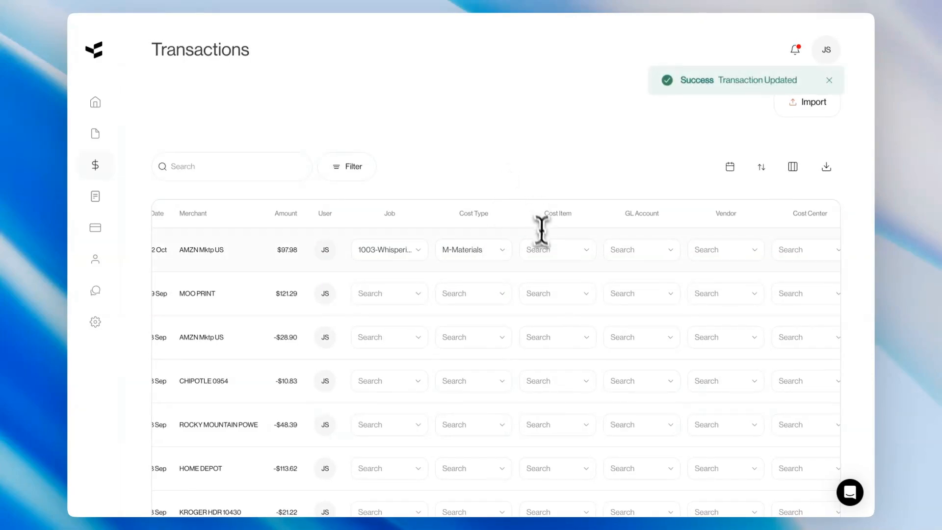
click(541, 248)
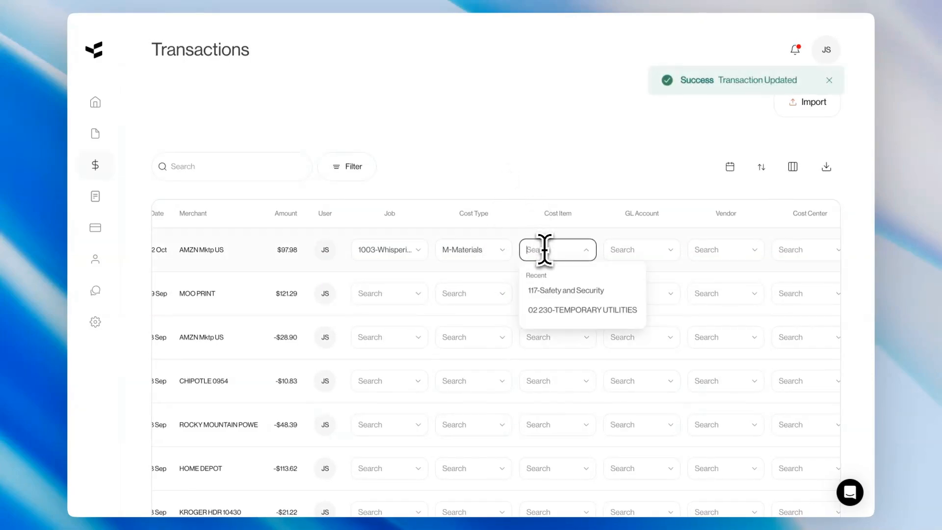
click(551, 291)
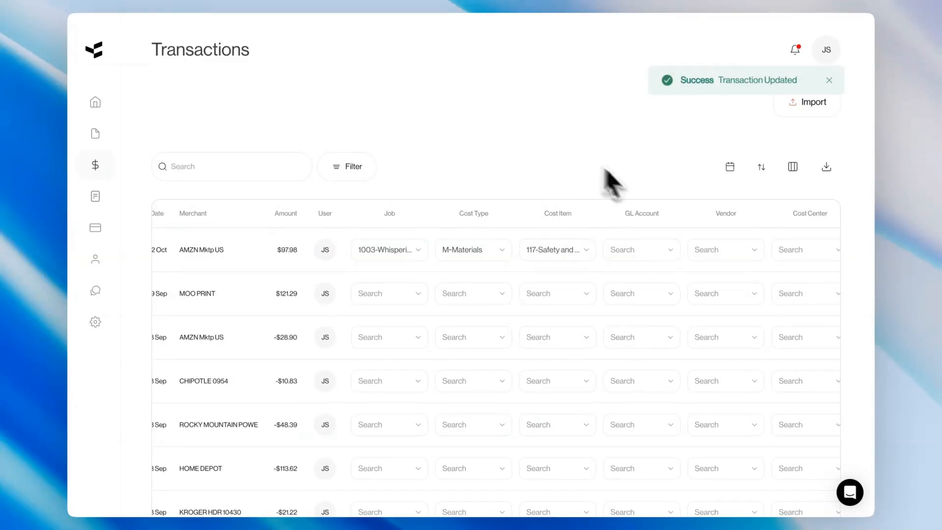
Step: Step through the first transaction row's coding fields from Job to Vendor, back to Job and forward again
scroll(508, 258, right, 5)
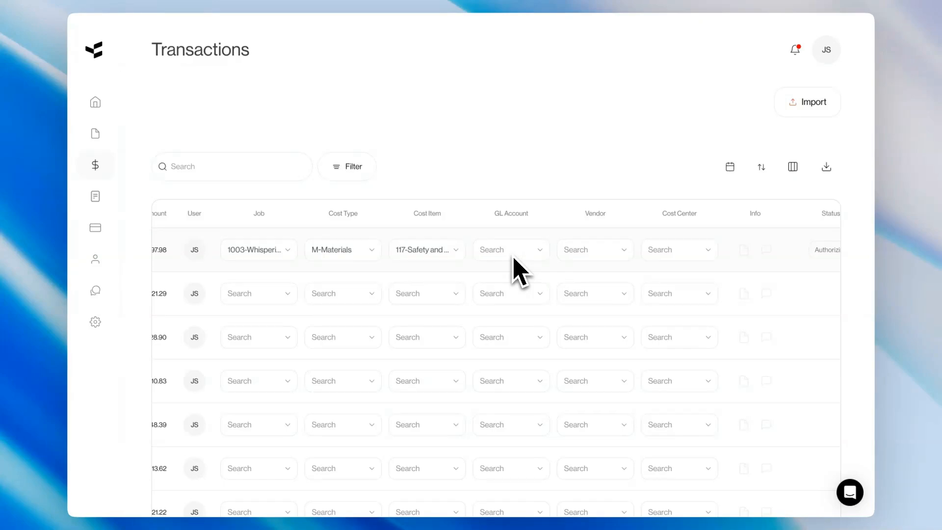
click(257, 250)
key(Tab)
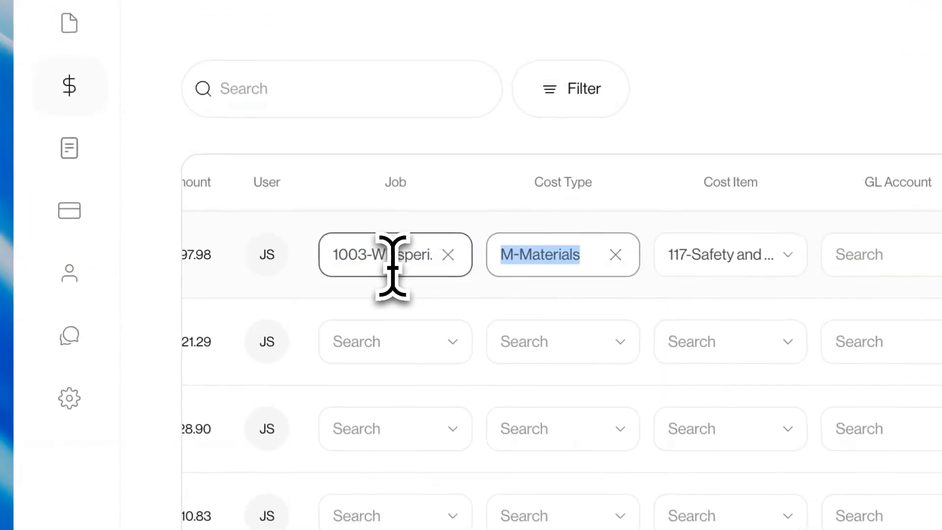
key(Tab)
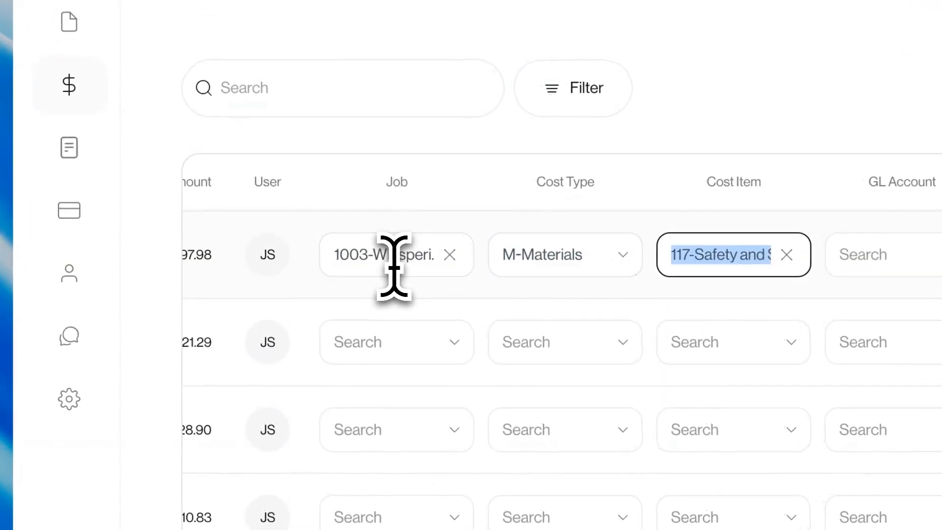
key(Tab)
key(Tab)
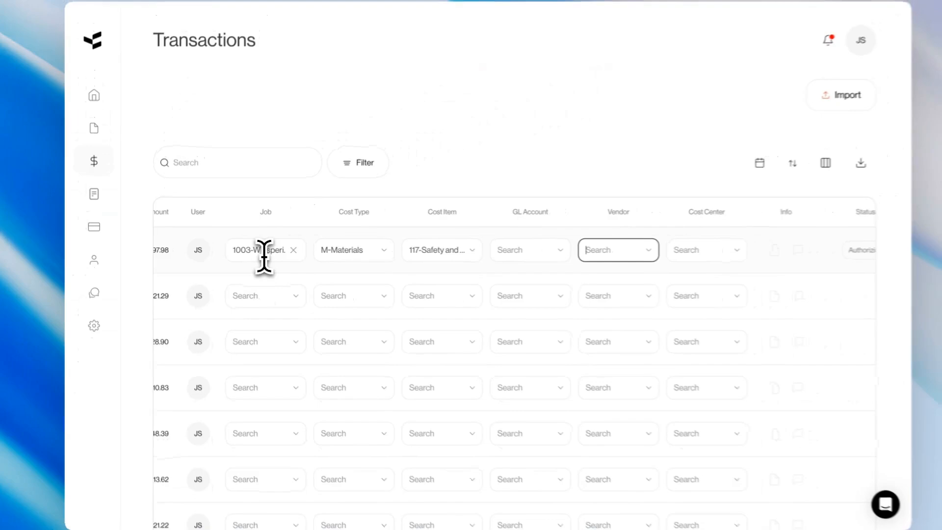
key(shift+Tab)
key(shift+Tab)
key(shift+Tab)
key(shift+Tab)
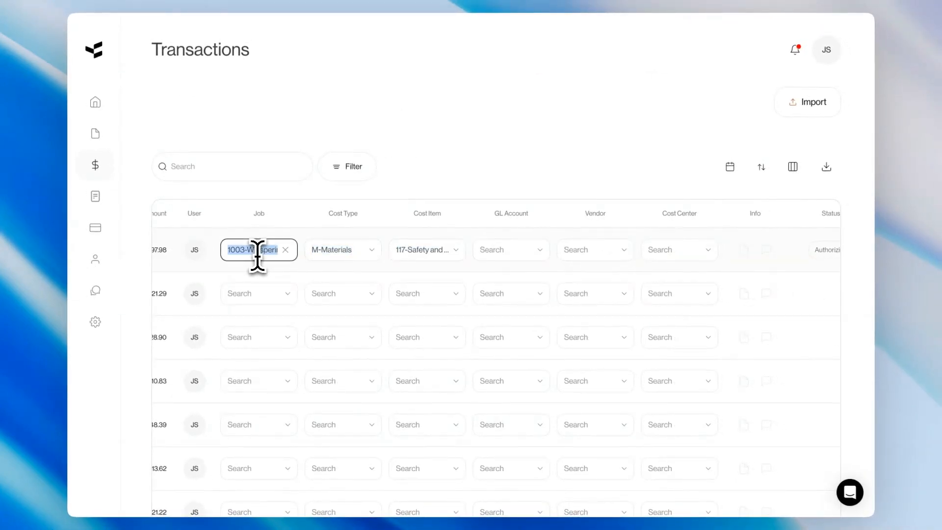
key(Tab)
key(Tab)
key(Tab)
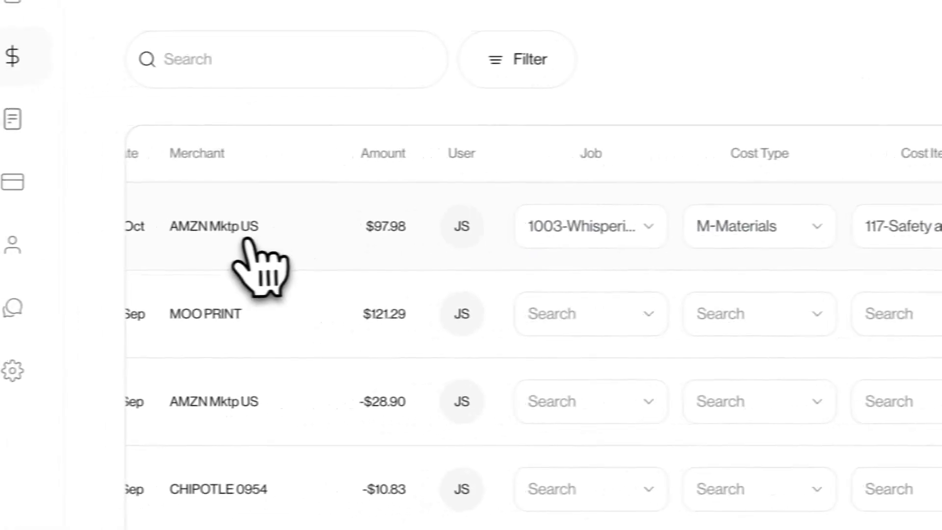
Step: Open the 02 Oct AMZN Mktp US transaction's details and inspect the available cardholder choices without changing the cardholder
click(329, 231)
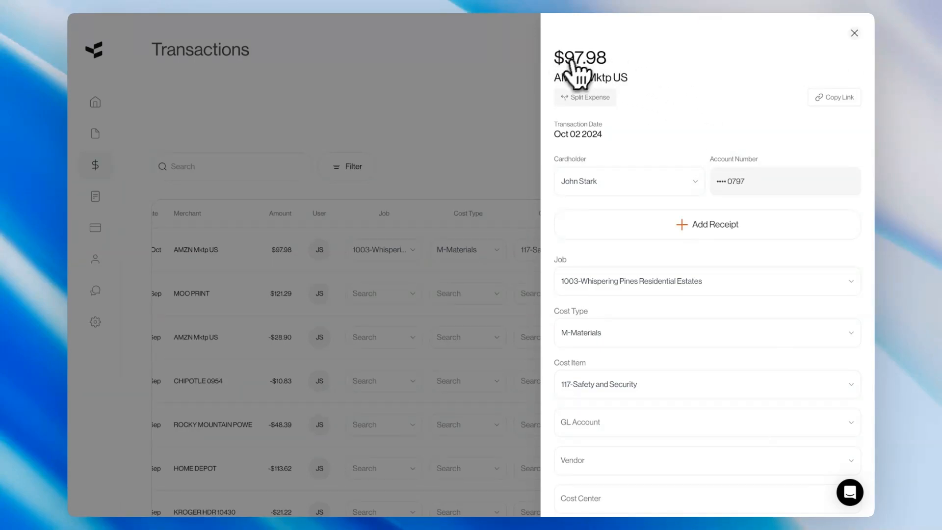
scroll(657, 95, down, 1)
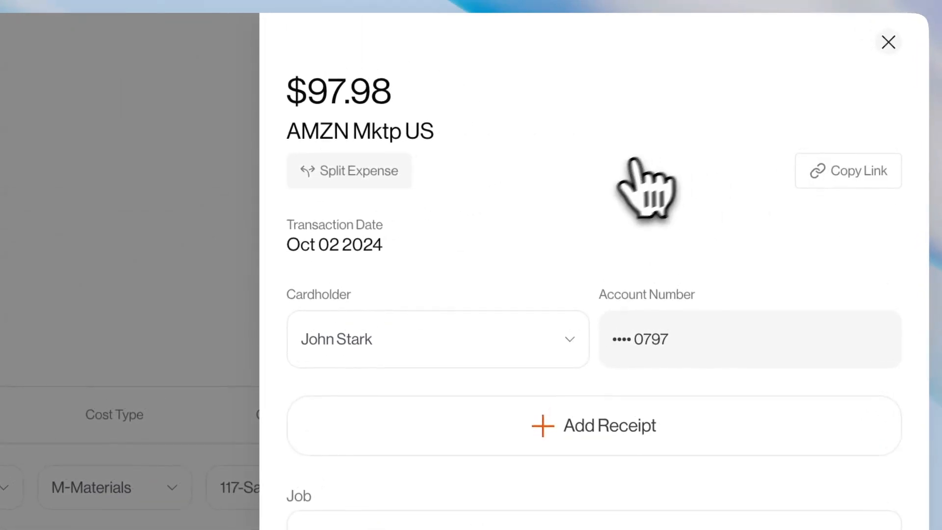
scroll(577, 183, up, 1)
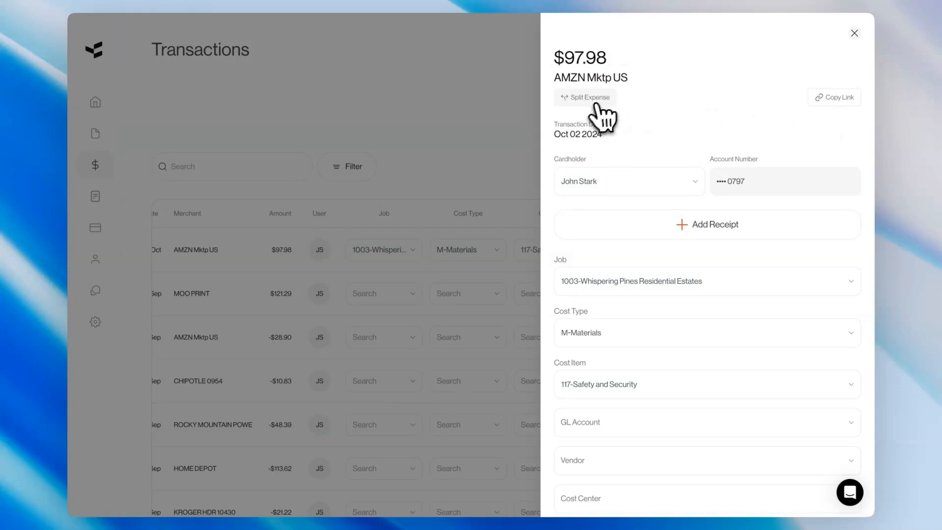
scroll(715, 126, down, 2)
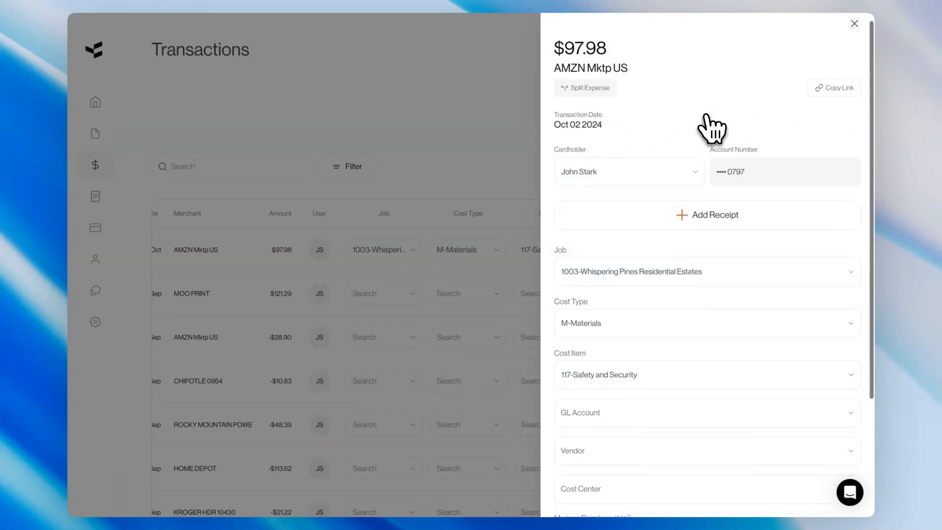
scroll(678, 97, up, 2)
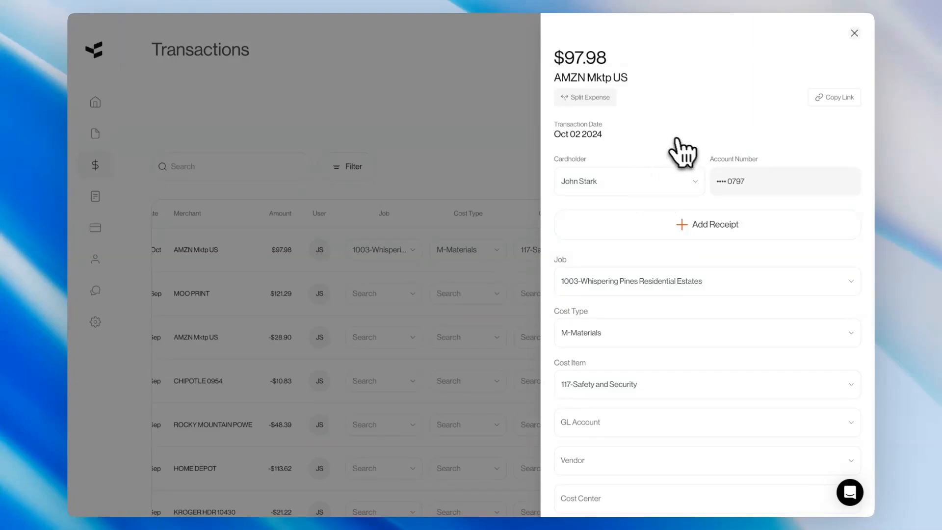
click(617, 185)
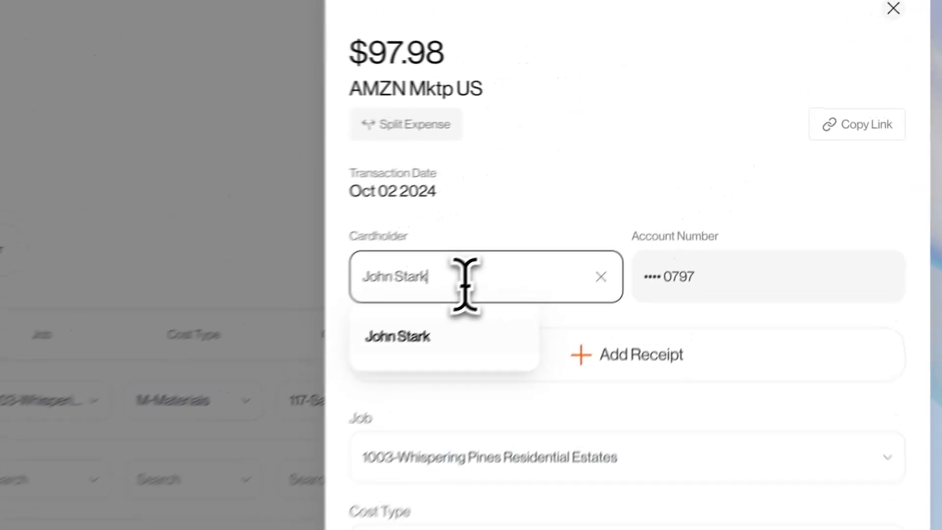
click(522, 228)
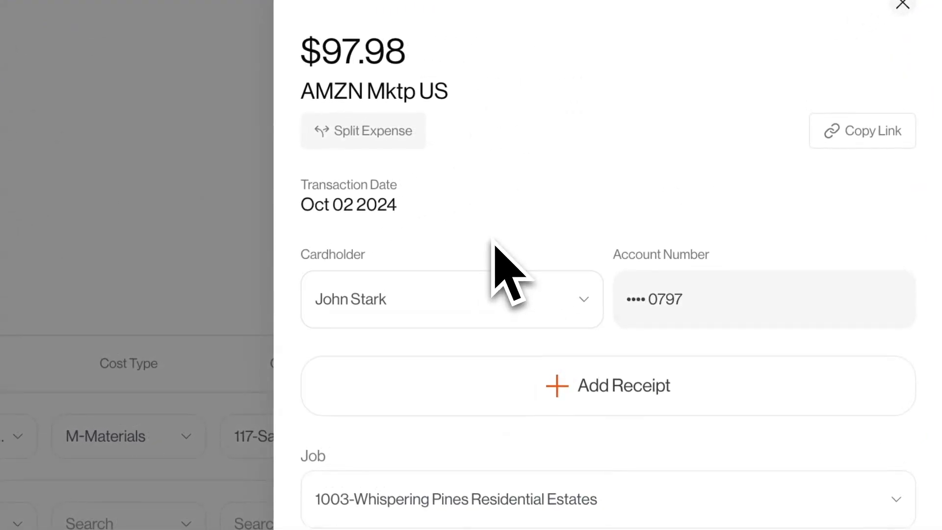
Step: Step through the transaction's detail fields from Job to Cost Center, leave them as they are and close the details
scroll(621, 255, down, 2)
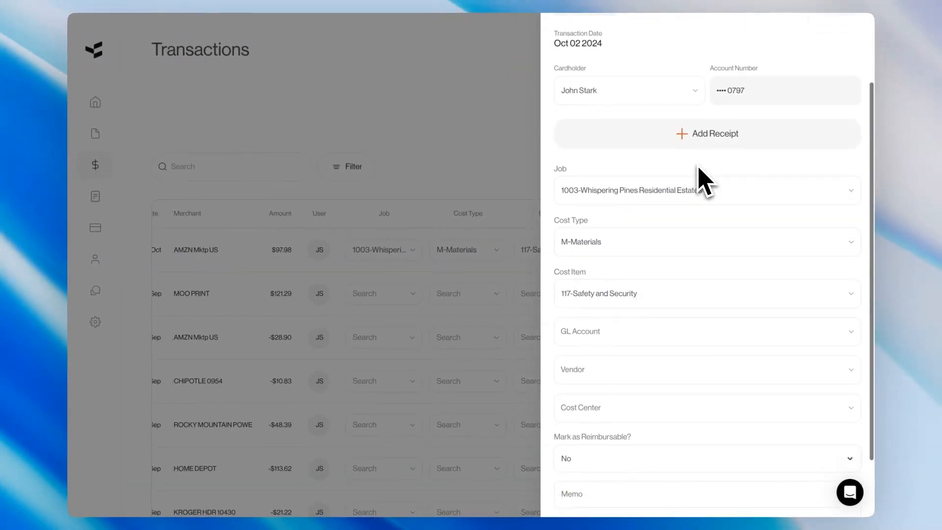
scroll(699, 182, down, 1)
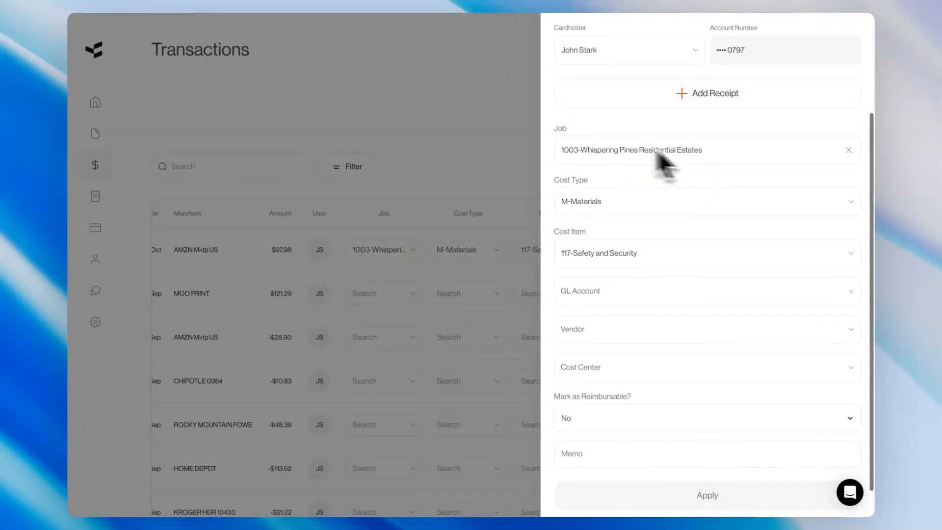
click(607, 160)
key(Tab)
key(Tab)
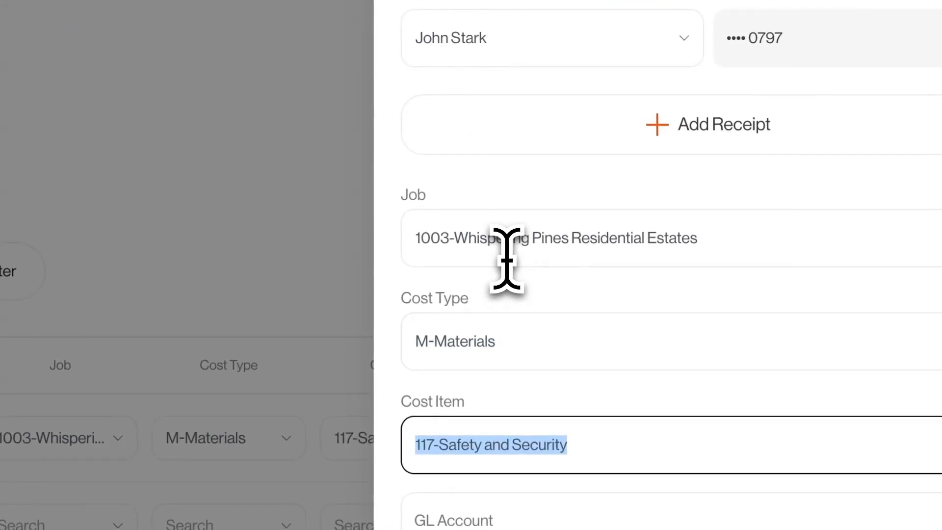
click(471, 511)
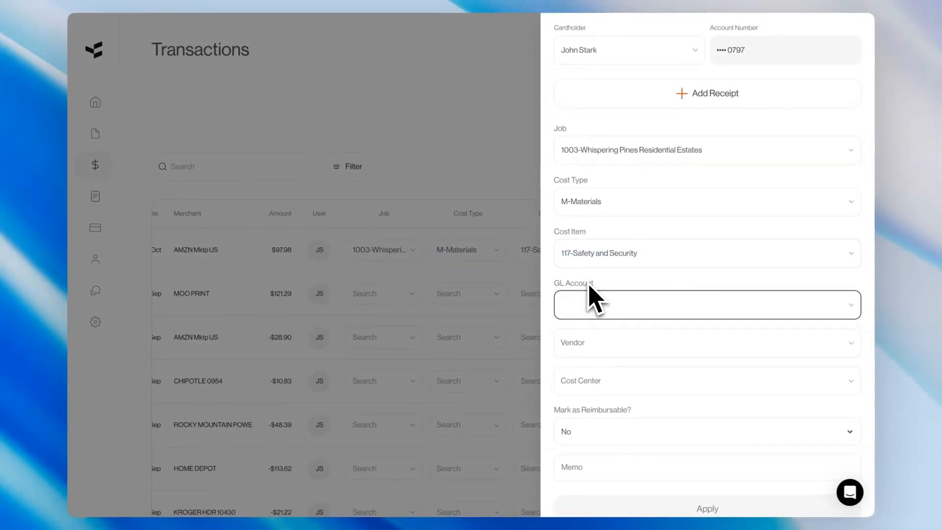
scroll(590, 299, down, 1)
key(Tab)
key(Tab)
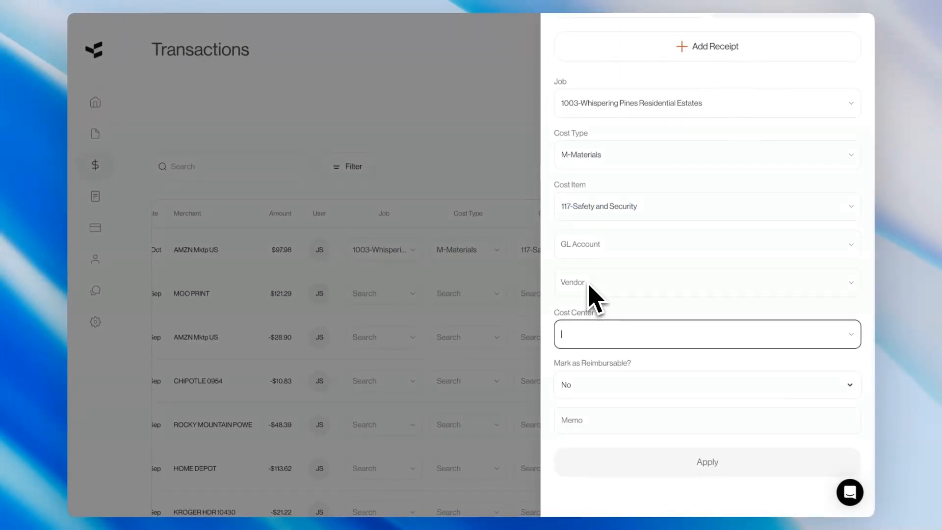
click(663, 363)
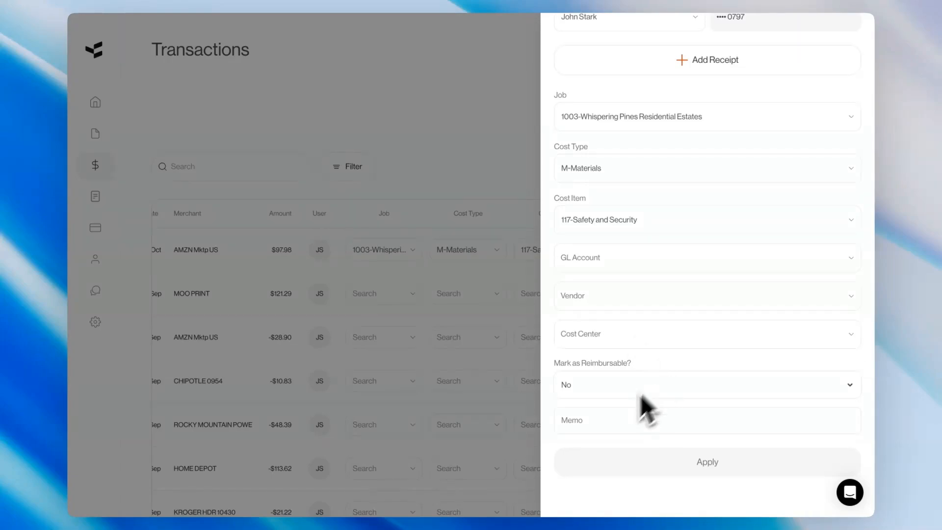
scroll(610, 426, up, 1)
scroll(612, 428, up, 3)
click(505, 156)
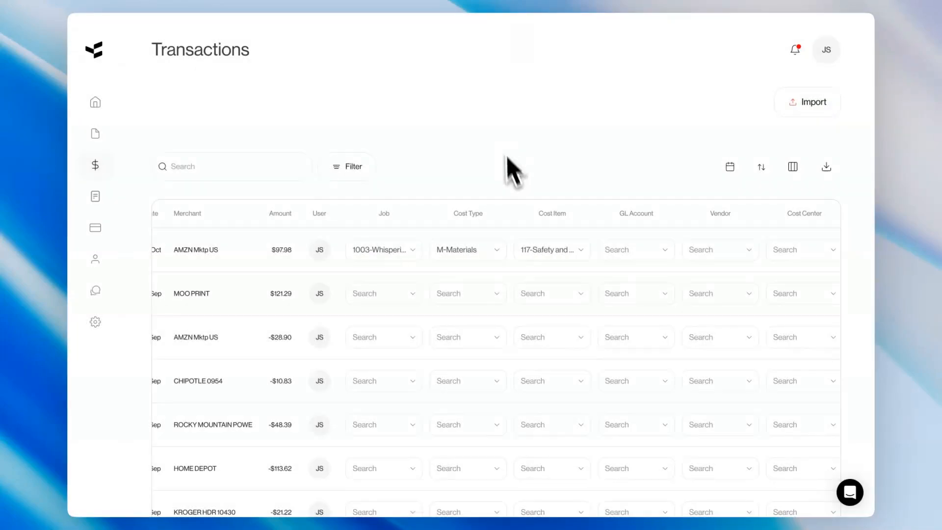
Step: Check the first transaction row's info and status columns, and reopen the 02 Oct AMZN Mktp US transaction's details
scroll(658, 266, left, 2)
scroll(661, 270, right, 5)
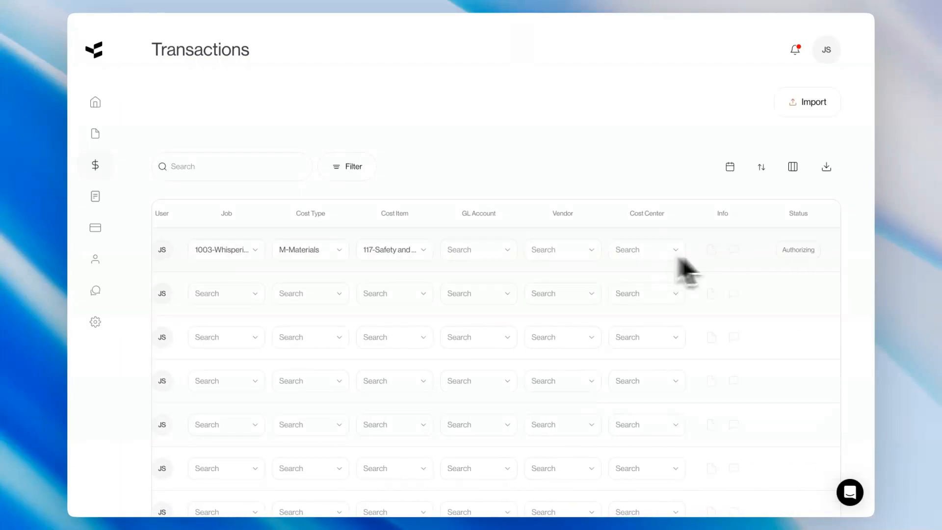
scroll(603, 280, left, 5)
click(307, 253)
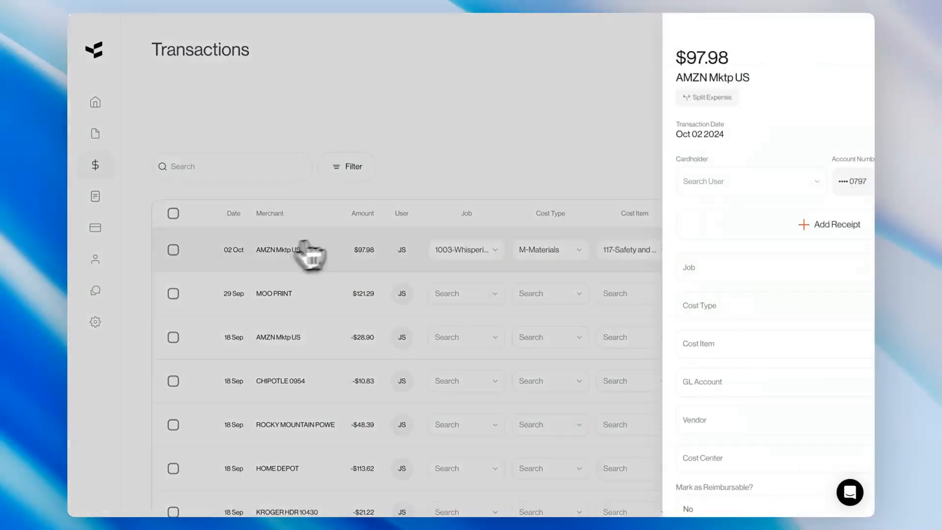
Step: Attach Amazon Receipt.png from the Downloads folder to the 02 Oct AMZN Mktp US transaction and view the whole receipt
click(709, 236)
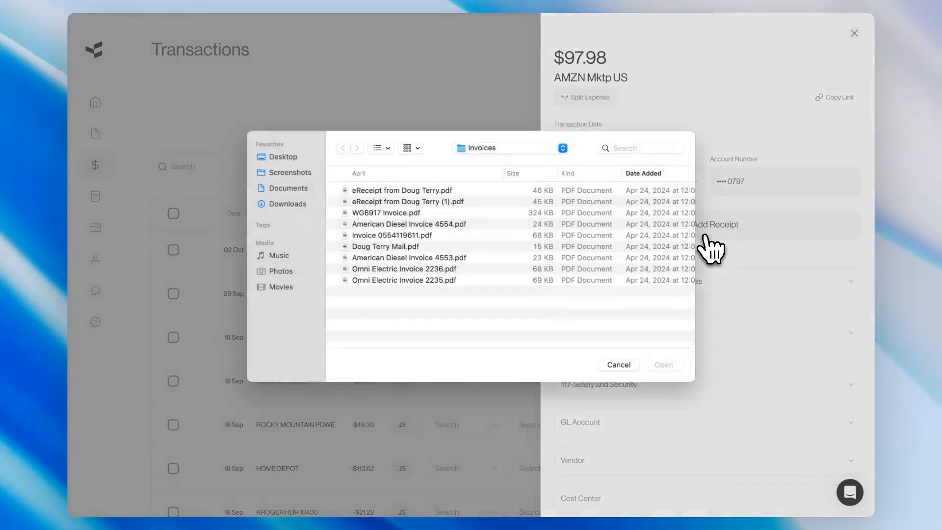
click(287, 212)
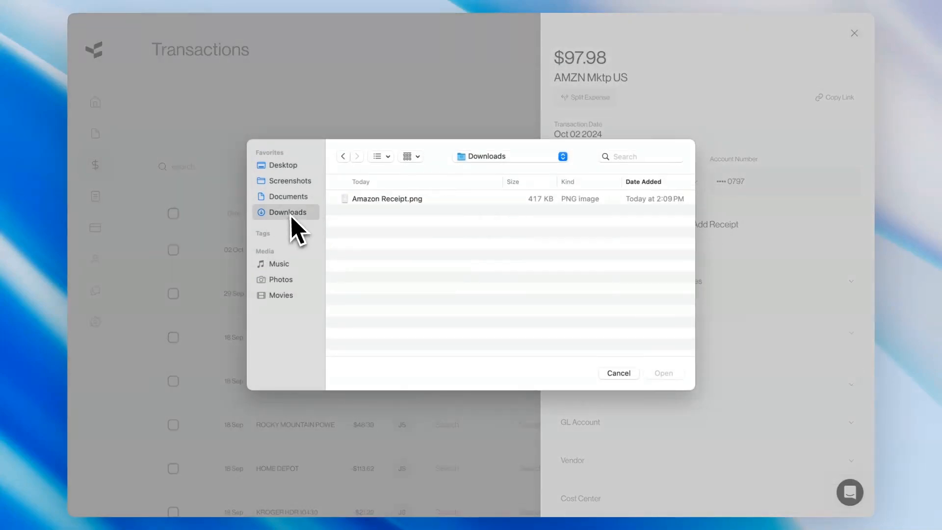
click(418, 198)
key(Return)
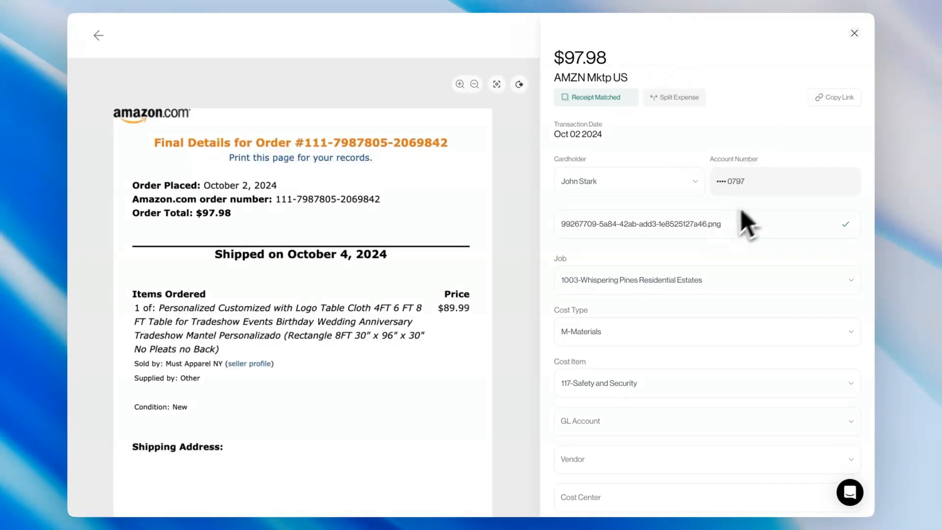
scroll(380, 201, down, 3)
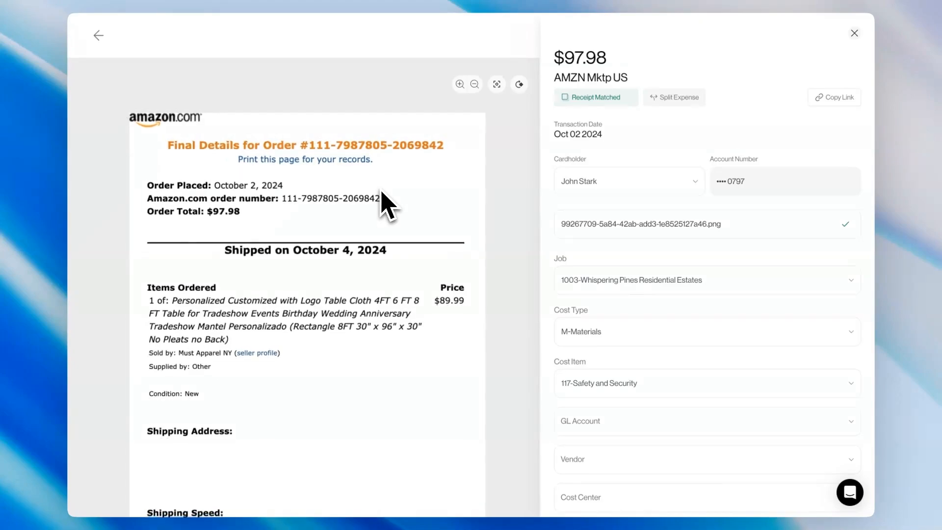
scroll(385, 208, down, 3)
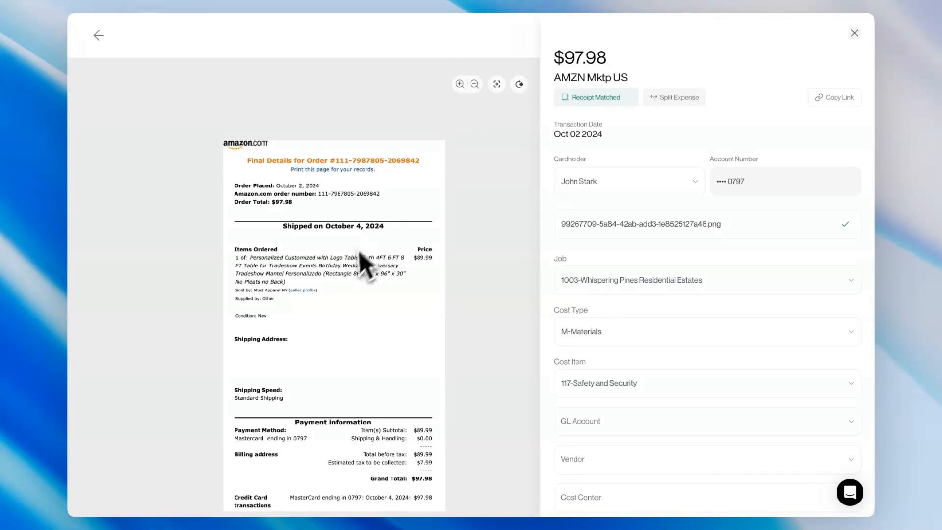
Step: Enter the memo "Office Supplies" for the transaction and apply the changes
scroll(603, 275, down, 4)
scroll(611, 287, down, 1)
click(607, 378)
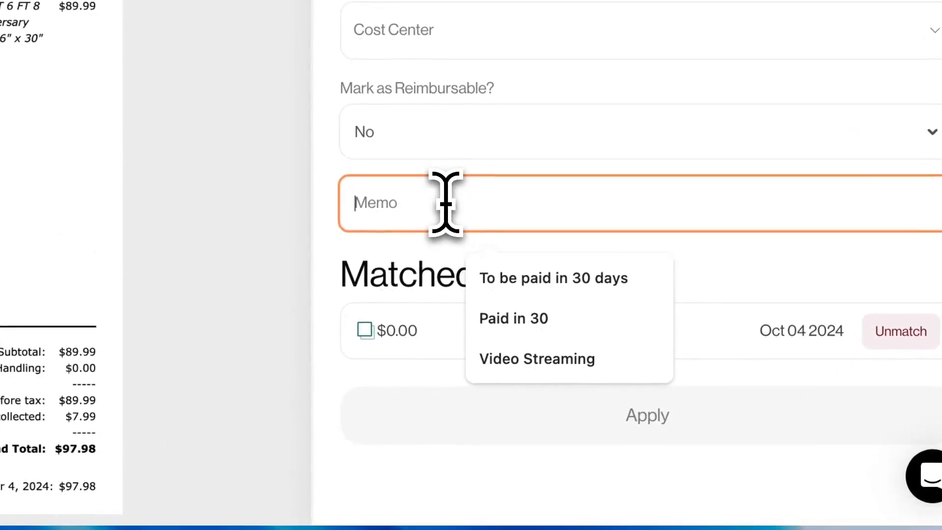
text(Office Su)
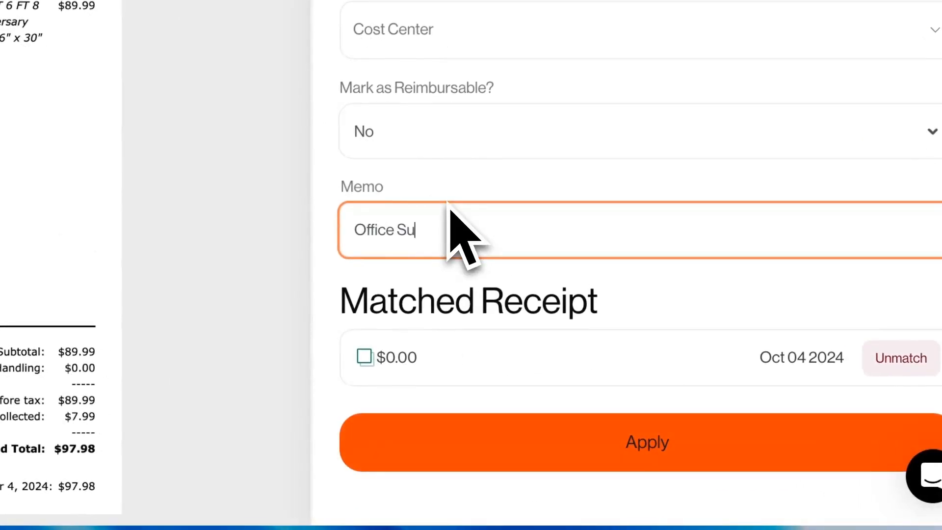
text(pplies)
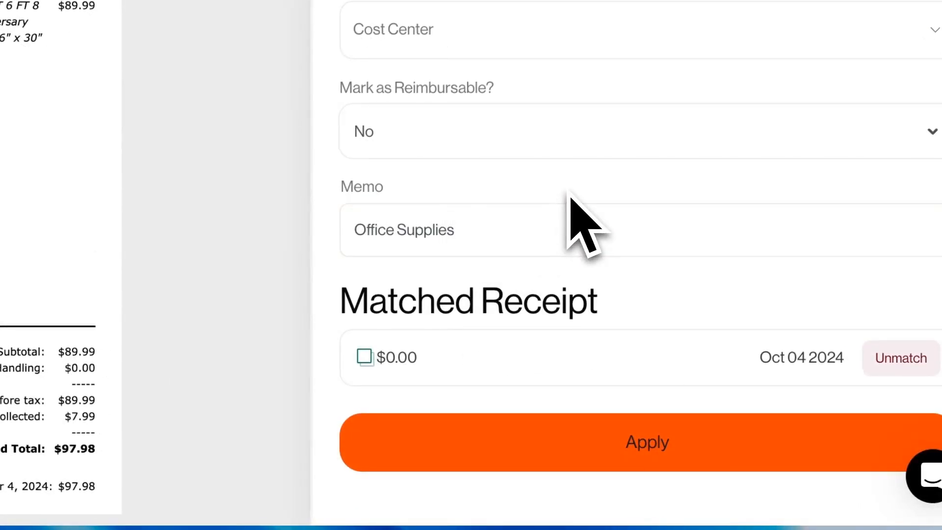
scroll(571, 220, down, 1)
click(622, 414)
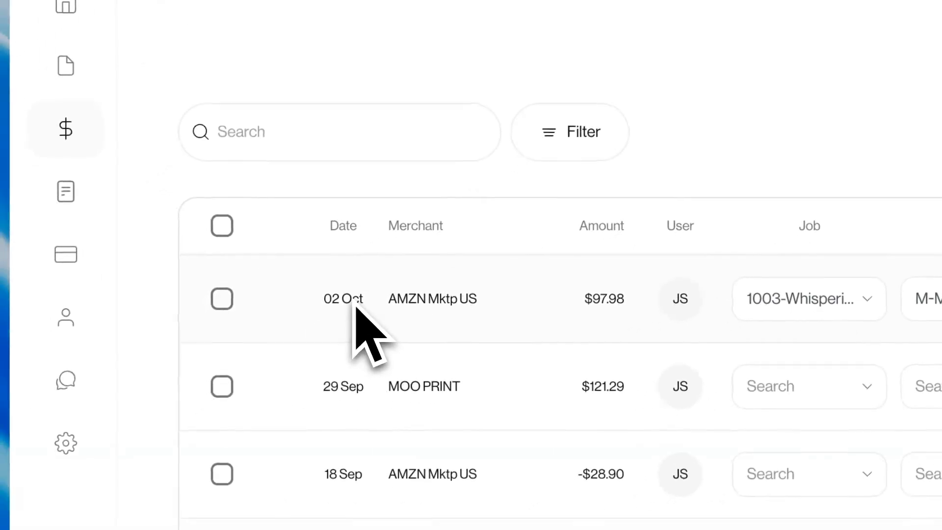
Step: Check the receipt and memo indicators and the status of the 02 Oct AMZN Mktp US row in the transactions table
scroll(326, 329, right, 5)
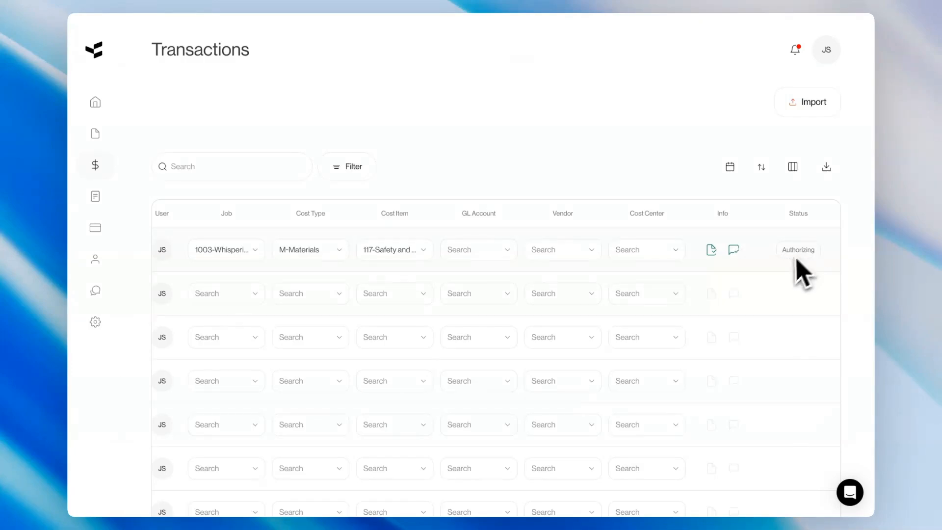
scroll(770, 277, left, 5)
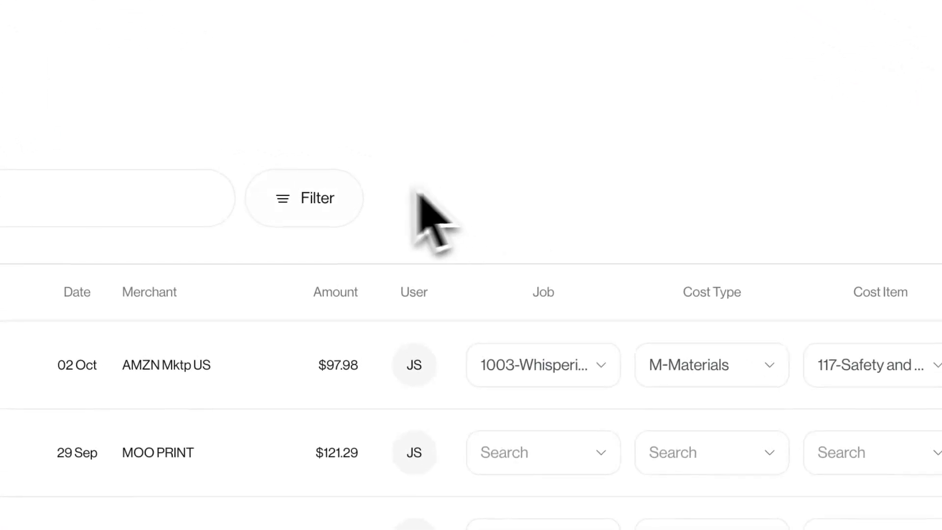
scroll(456, 384, right, 5)
scroll(457, 384, left, 5)
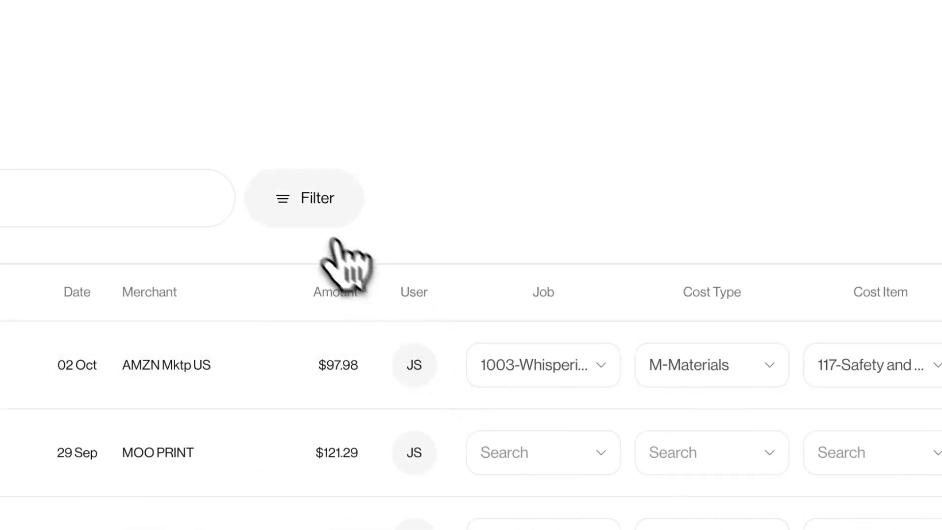
Step: Filter the transactions to those that have a job, and remove the Has Job filter again
click(316, 221)
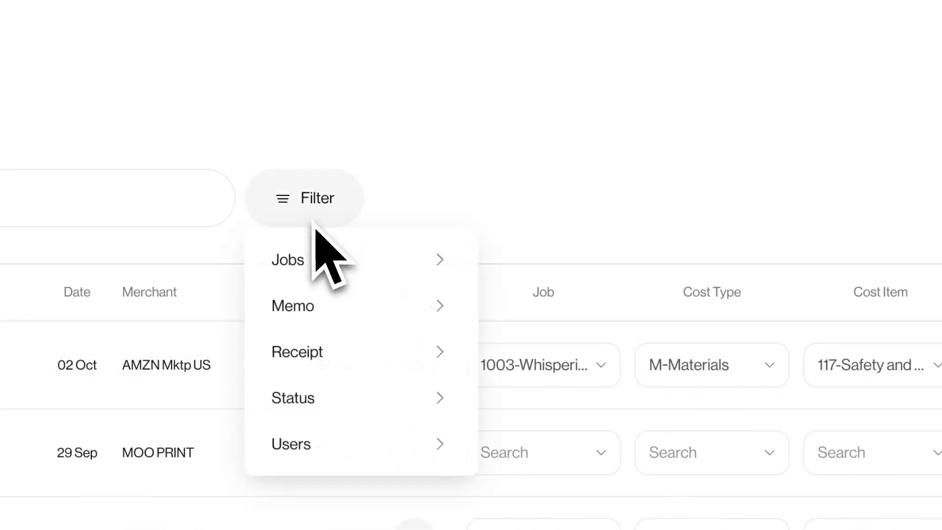
click(389, 259)
click(591, 301)
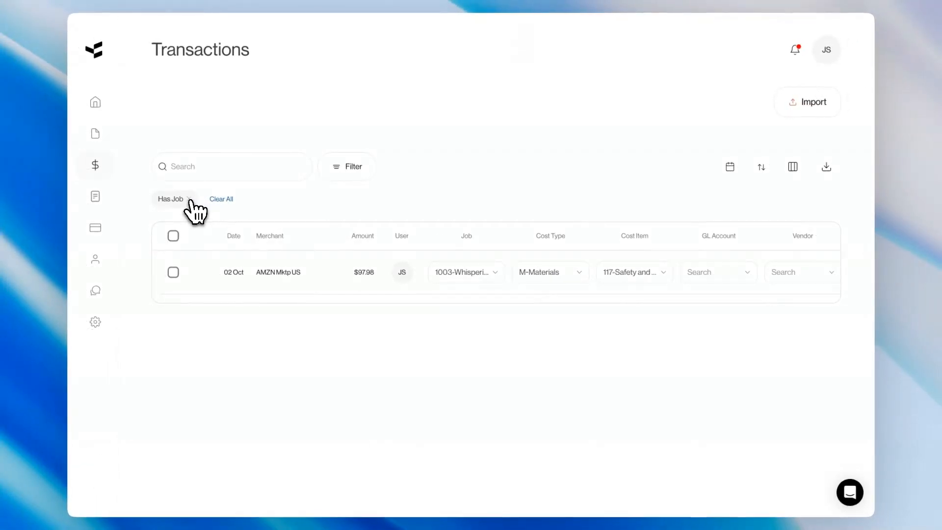
click(189, 199)
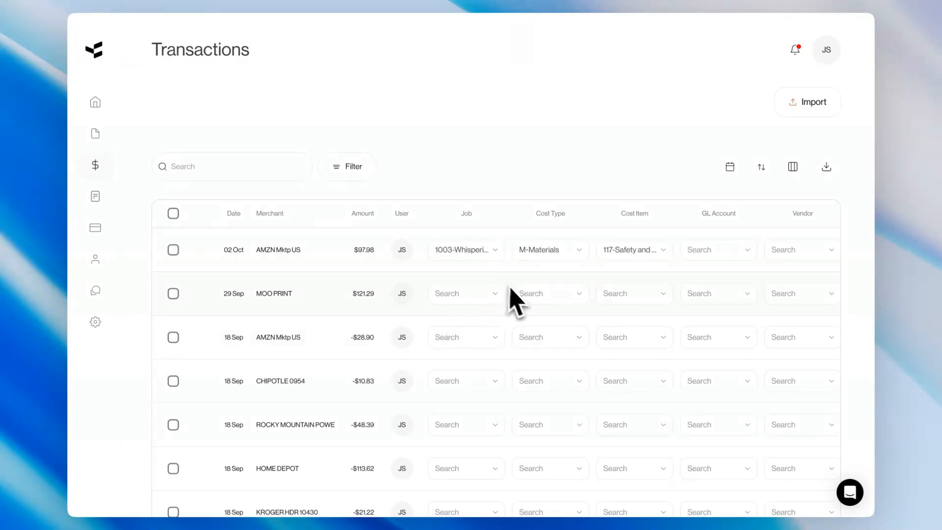
scroll(473, 270, right, 6)
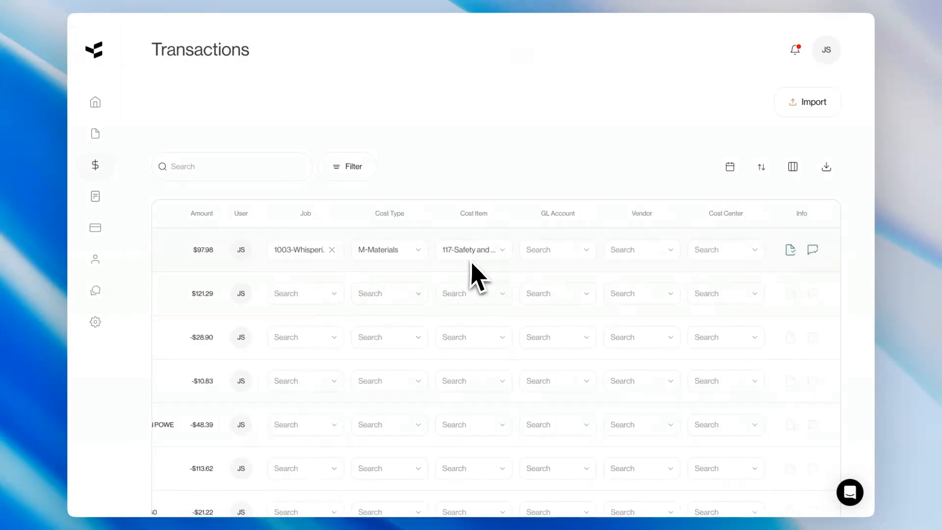